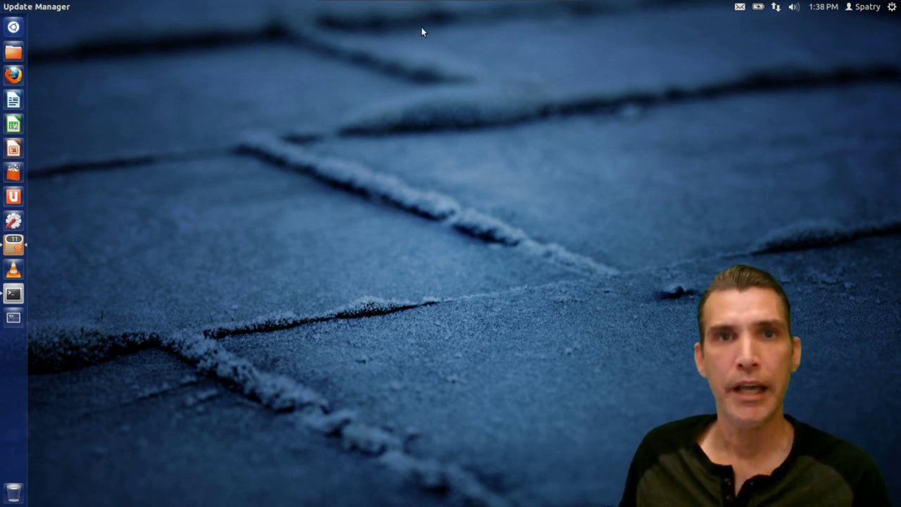
# Install the gufw package in a terminal with 'sudo apt-get install gufw', fixing the command's typos.
pyautogui.click(15, 294)
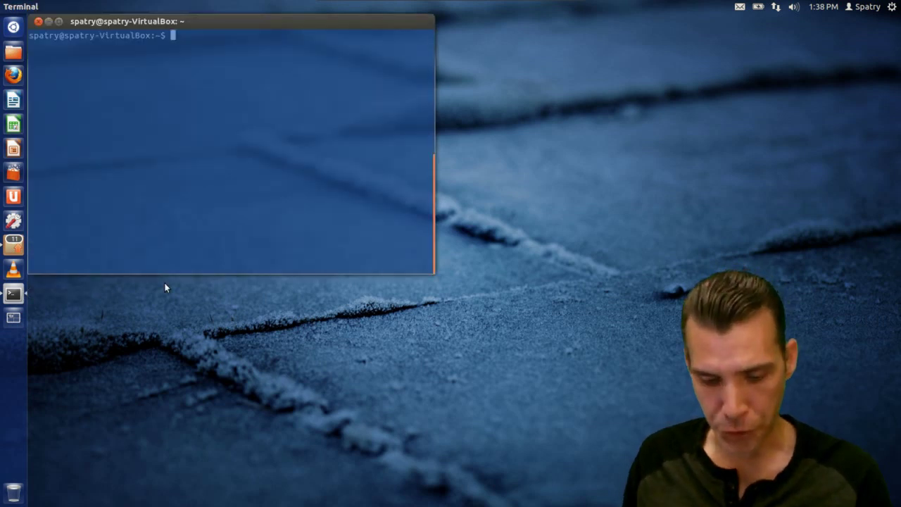
pyautogui.write('sudo a')
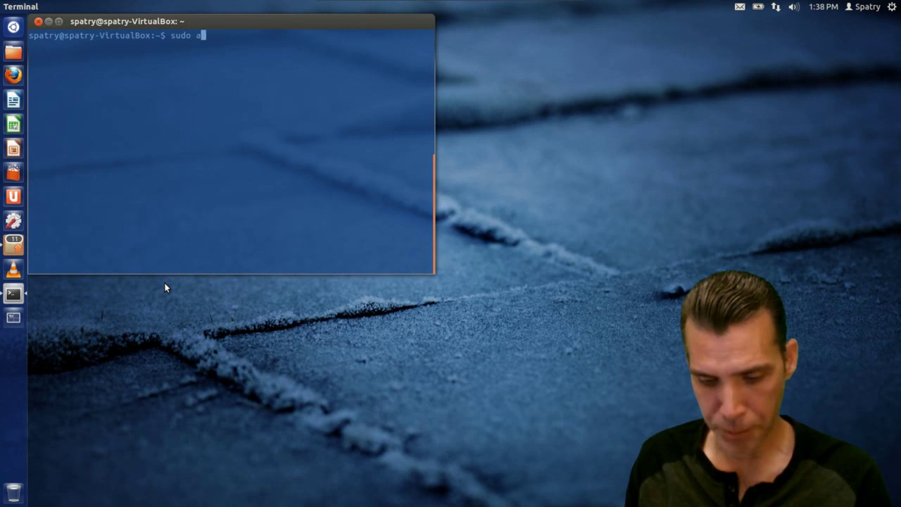
pyautogui.write('pt-get install')
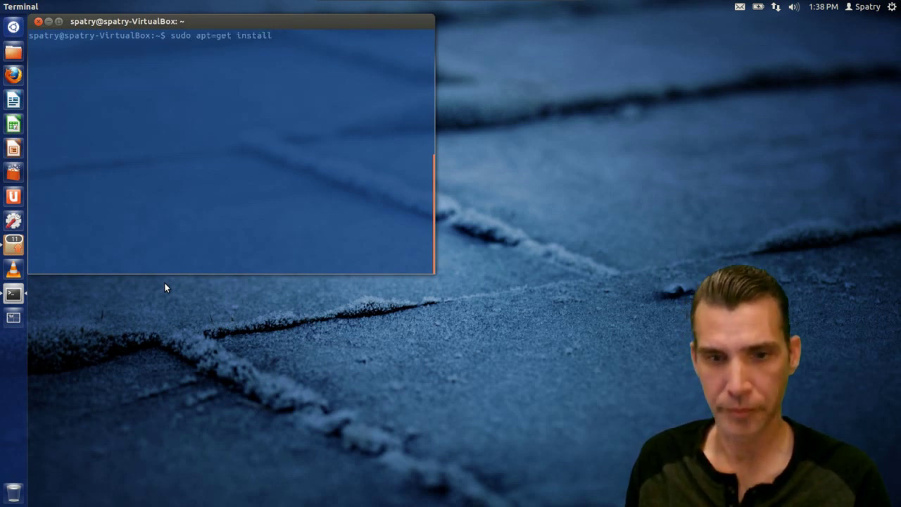
pyautogui.write('gufw')
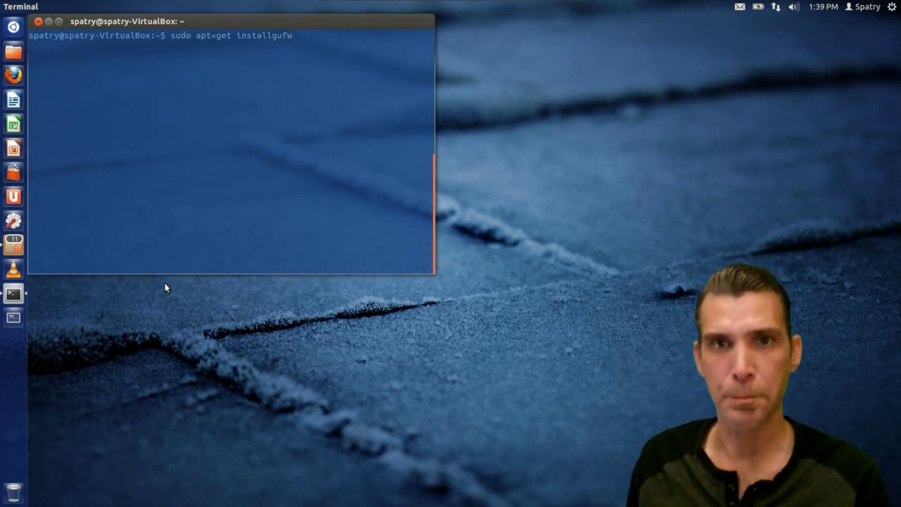
pyautogui.press('Left')
pyautogui.press('Left')
pyautogui.press('Left')
pyautogui.press('Left')
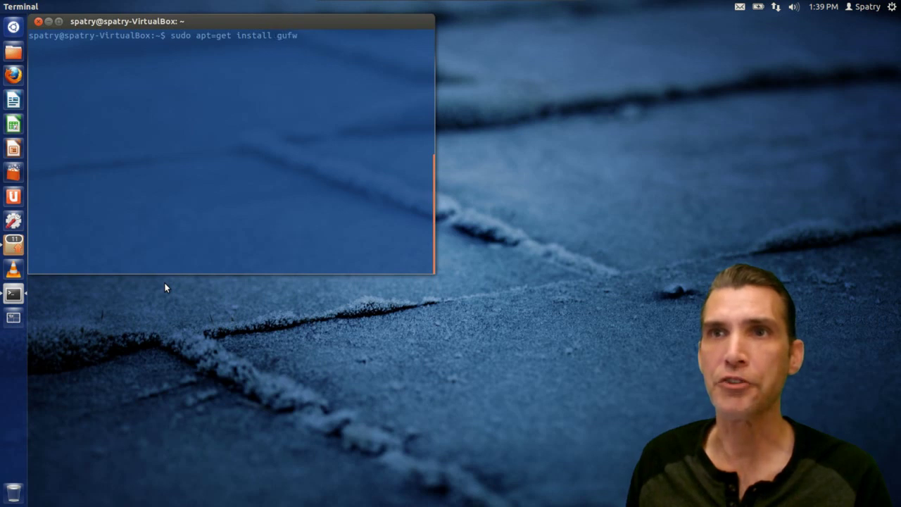
pyautogui.press('Left')
pyautogui.press('Left')
pyautogui.press('Left')
pyautogui.press('Left')
pyautogui.press('Left')
pyautogui.press('Left')
pyautogui.press('Left')
pyautogui.press('Left')
pyautogui.press('Left')
pyautogui.press('Left')
pyautogui.press('Left')
pyautogui.press('Left')
pyautogui.press('Left')
pyautogui.press('Left')
pyautogui.press('Left')
pyautogui.press('Left')
pyautogui.press('Left')
pyautogui.press('Left')
pyautogui.press('Right')
pyautogui.press('Right')
pyautogui.press('BackSpace')
pyautogui.write('-')
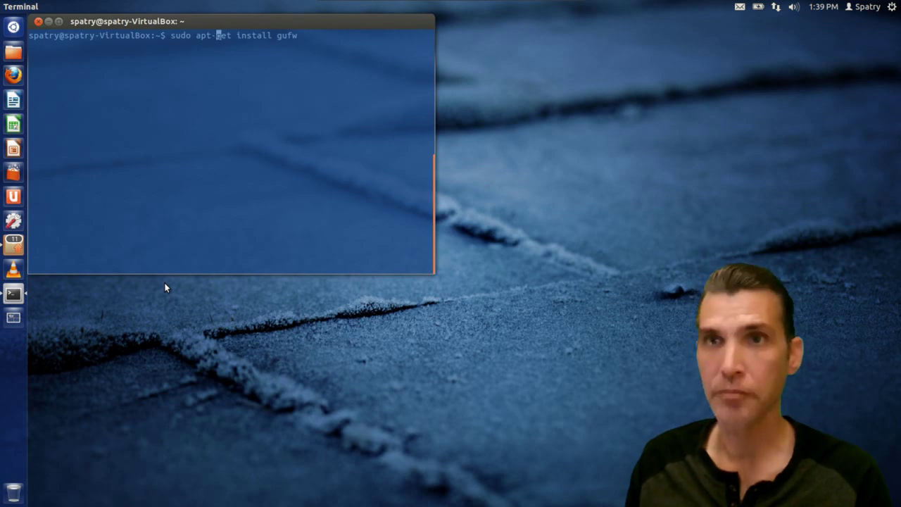
pyautogui.press('Right')
pyautogui.press('Right')
pyautogui.press('Right')
pyautogui.press('Right')
pyautogui.press('Right')
pyautogui.press('Right')
pyautogui.press('Right')
pyautogui.press('Right')
pyautogui.press('Right')
pyautogui.press('Right')
pyautogui.press('Right')
pyautogui.press('Right')
pyautogui.press('Right')
pyautogui.press('Right')
pyautogui.press('Right')
pyautogui.press('Right')
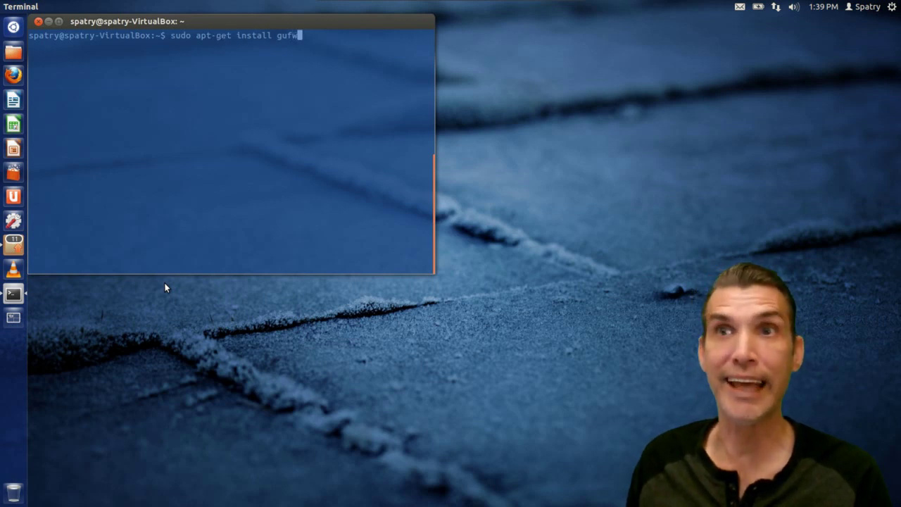
pyautogui.press('Return')
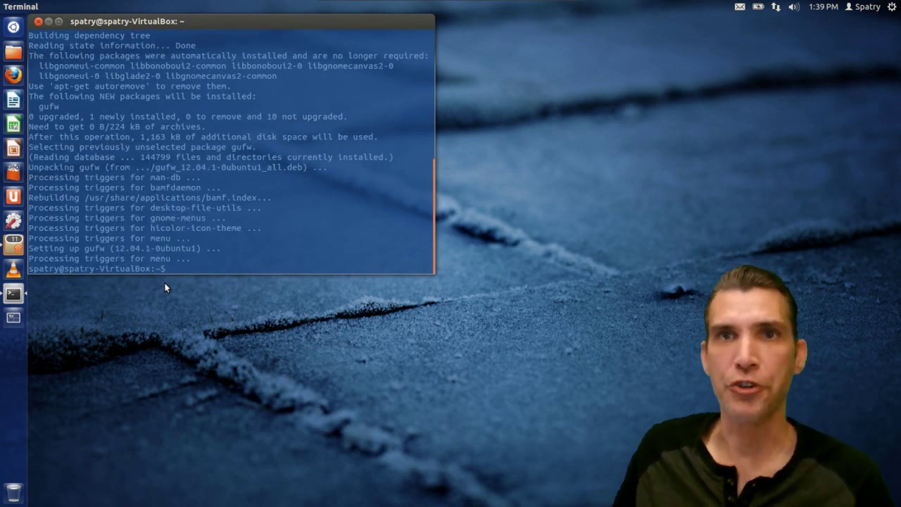
pyautogui.click(50, 21)
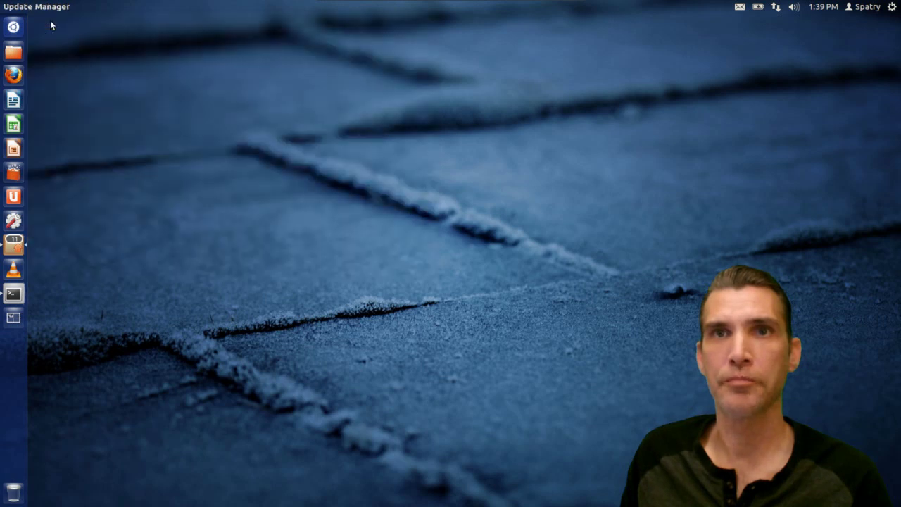
# Launch Firewall Configuration from the Dash search and request unlocking of its settings.
pyautogui.click(14, 27)
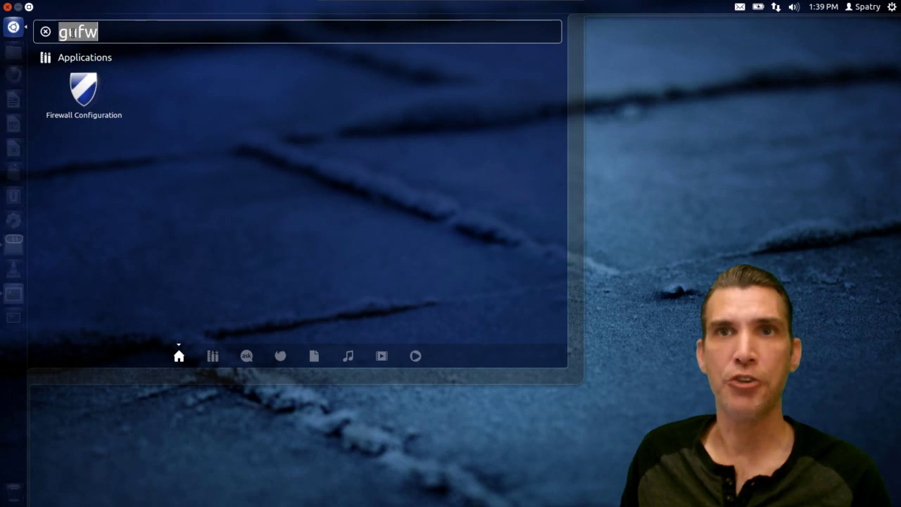
pyautogui.click(85, 98)
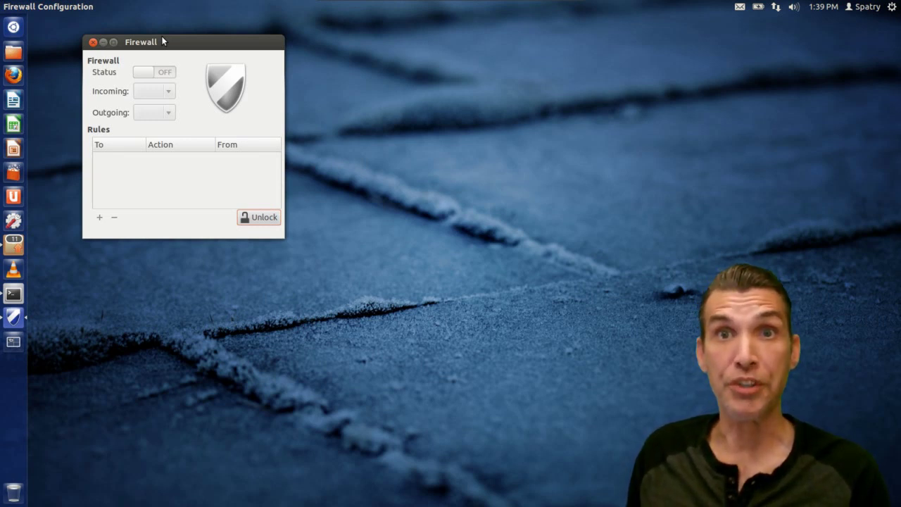
pyautogui.click(265, 219)
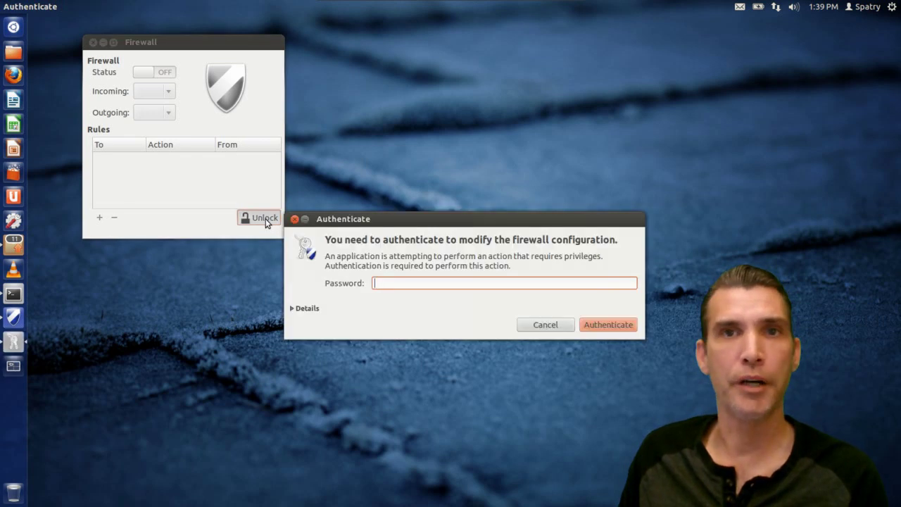
# Authenticate with the account password and switch the firewall Status to ON.
pyautogui.write('••••')
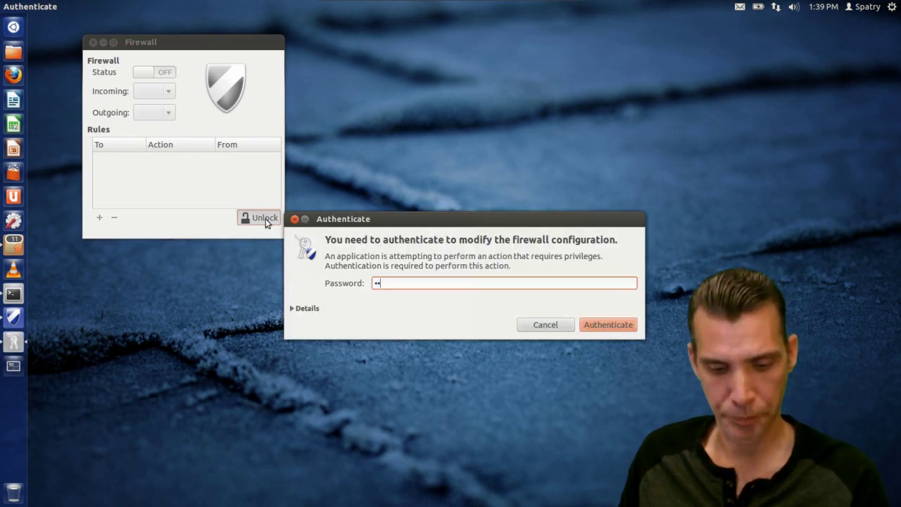
pyautogui.write('••••')
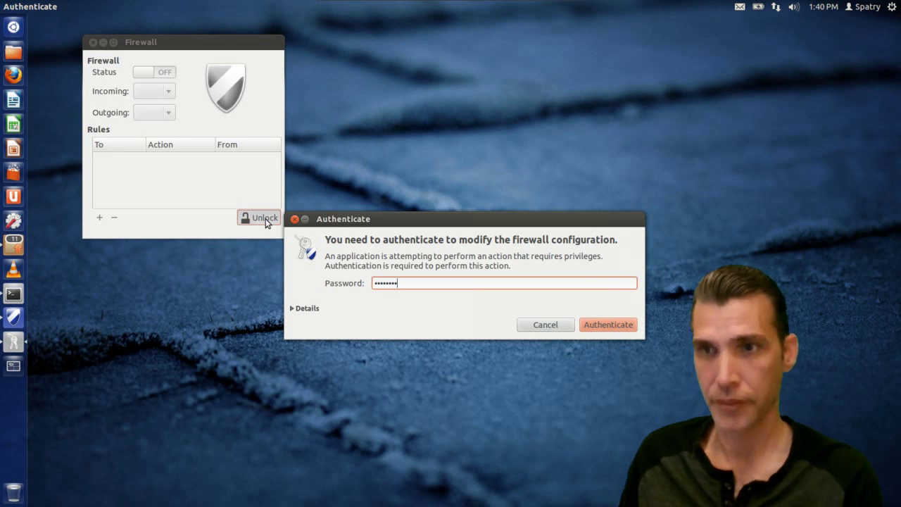
pyautogui.press('Return')
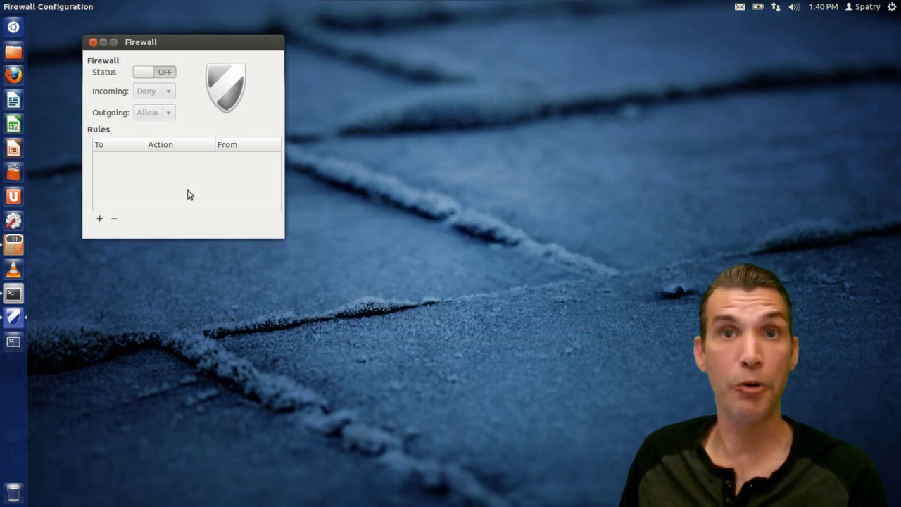
pyautogui.click(158, 73)
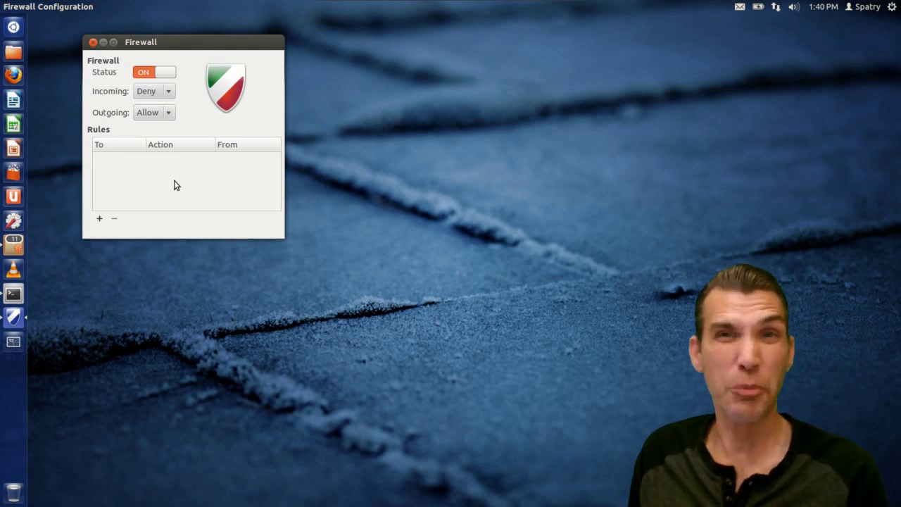
# Run a Google search in Firefox for the presenter's username from a previous suggestion, then minimize Firefox.
pyautogui.click(14, 79)
pyautogui.click(512, 219)
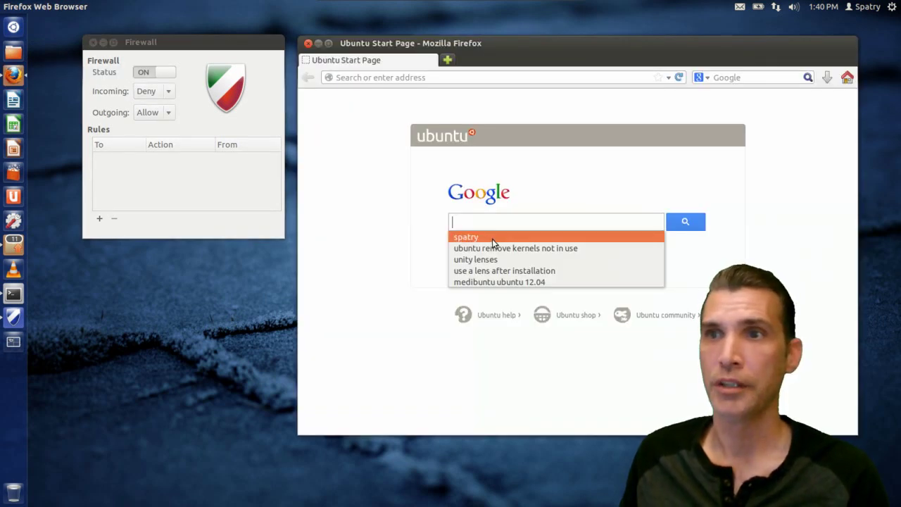
pyautogui.click(486, 240)
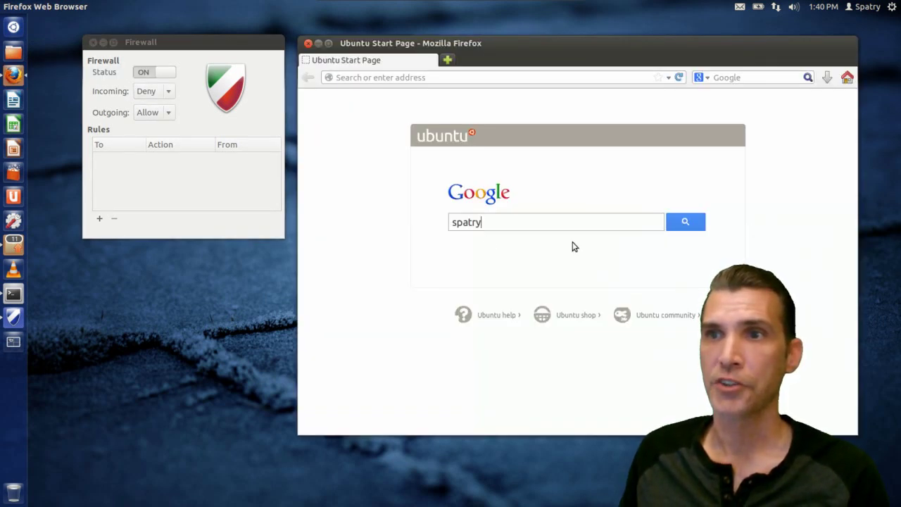
pyautogui.click(685, 222)
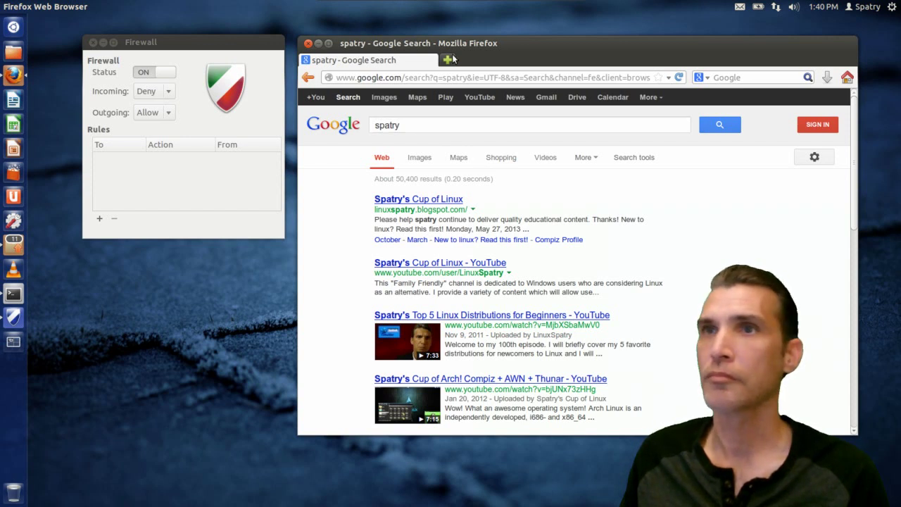
pyautogui.click(318, 43)
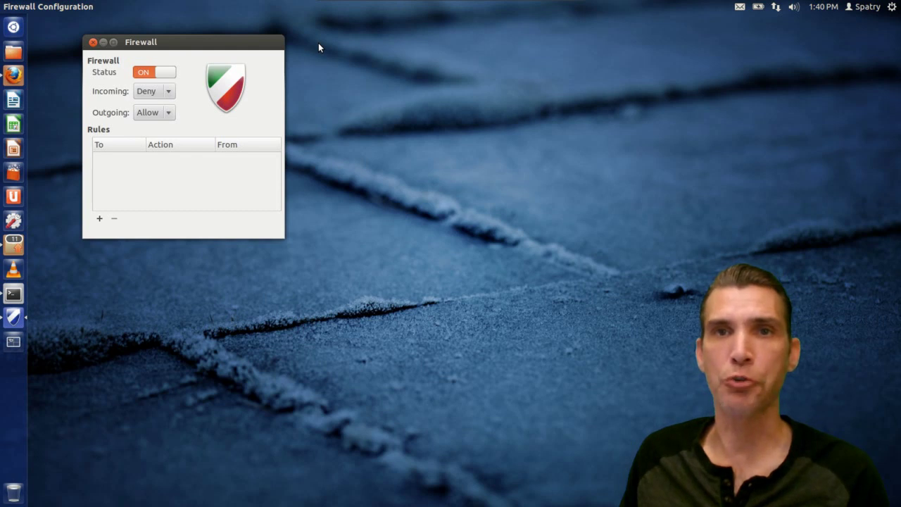
# Bring up the Add Rule dialog beside the Firewall window with extended options and rule number 0.
pyautogui.click(99, 219)
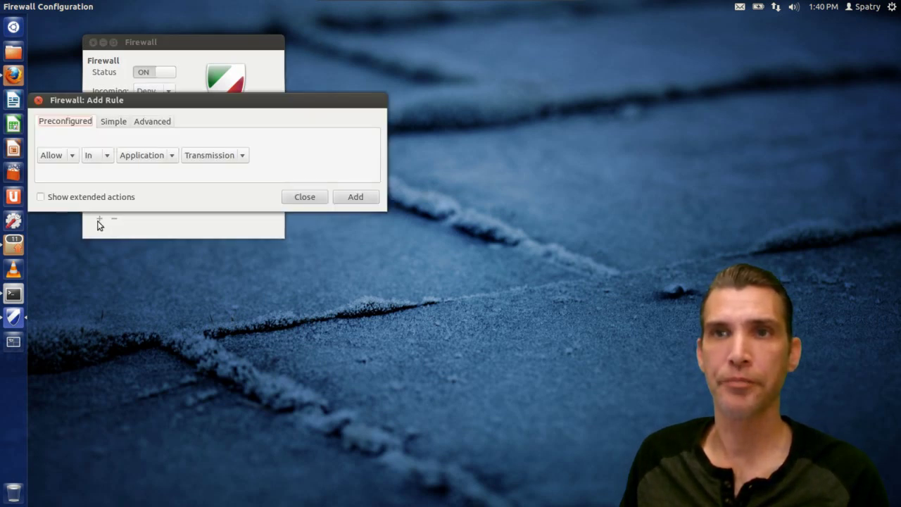
pyautogui.moveTo(247, 101); pyautogui.dragTo(540, 58)
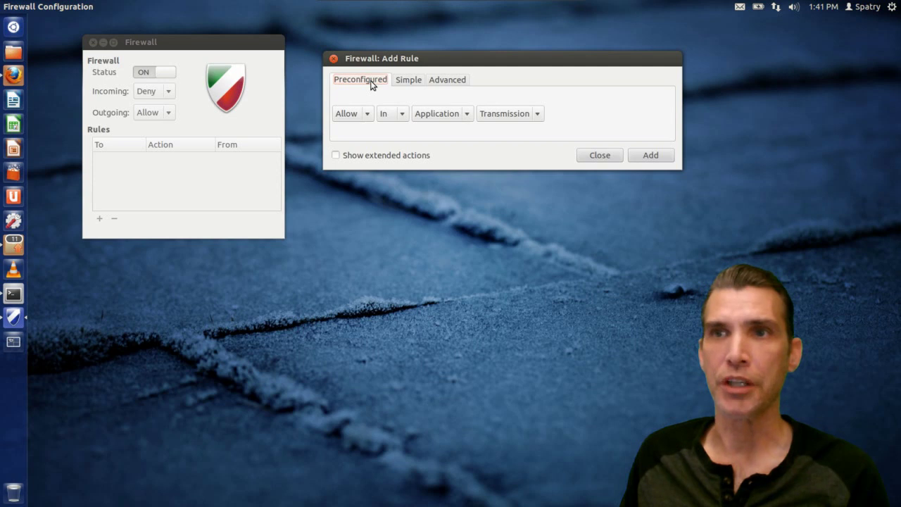
pyautogui.click(335, 157)
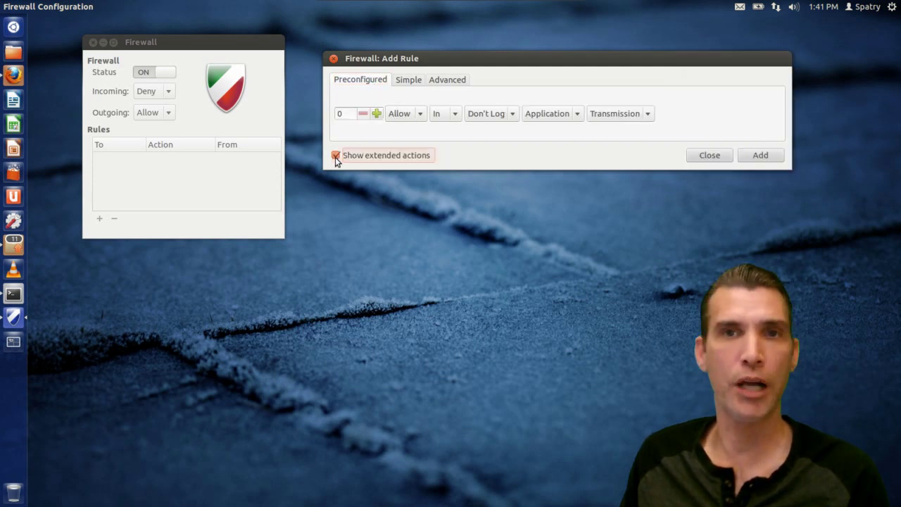
pyautogui.click(377, 115)
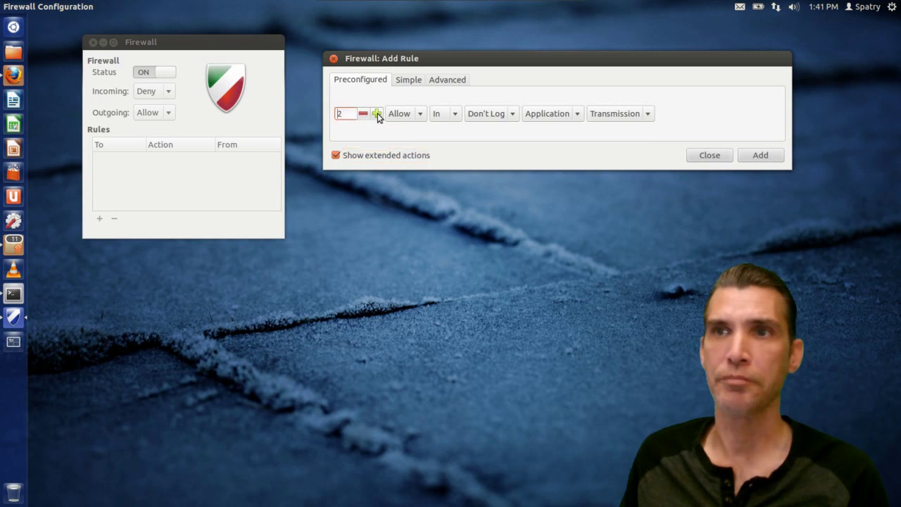
pyautogui.click(362, 115)
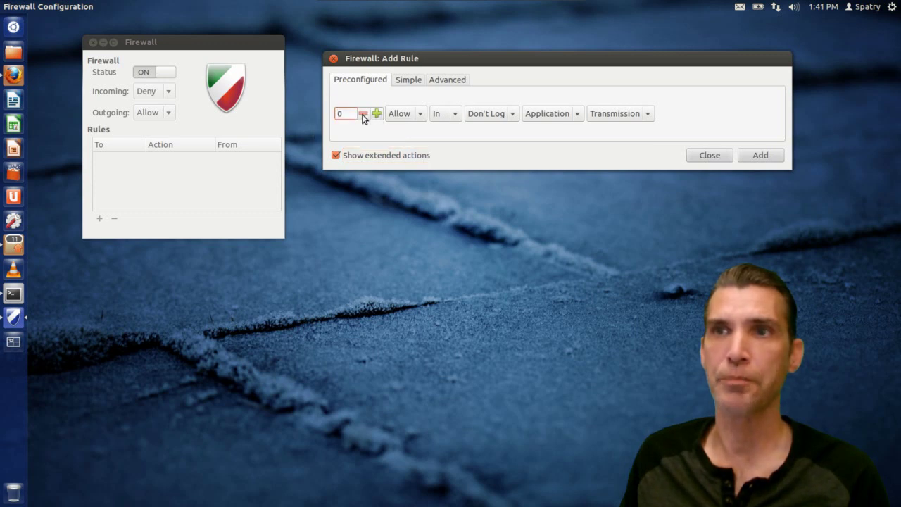
# Add a preconfigured Deny rule for the SSH service.
pyautogui.click(417, 116)
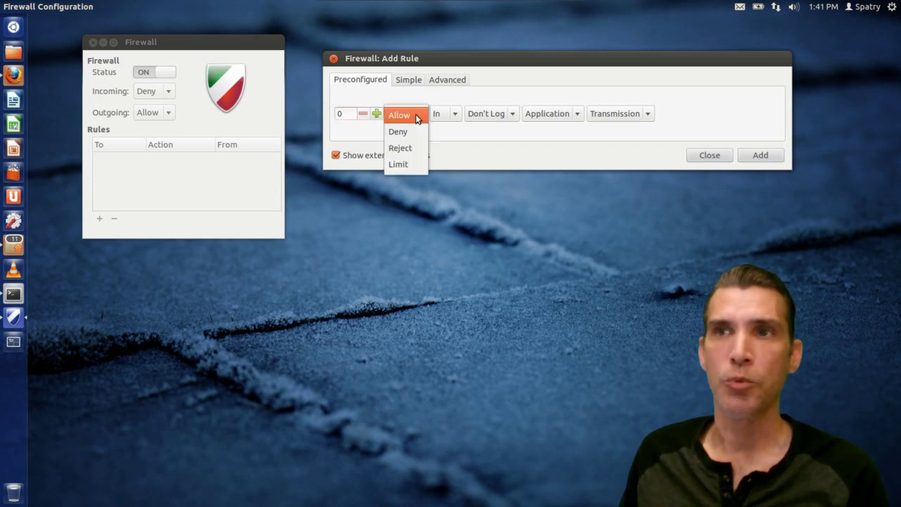
pyautogui.click(409, 131)
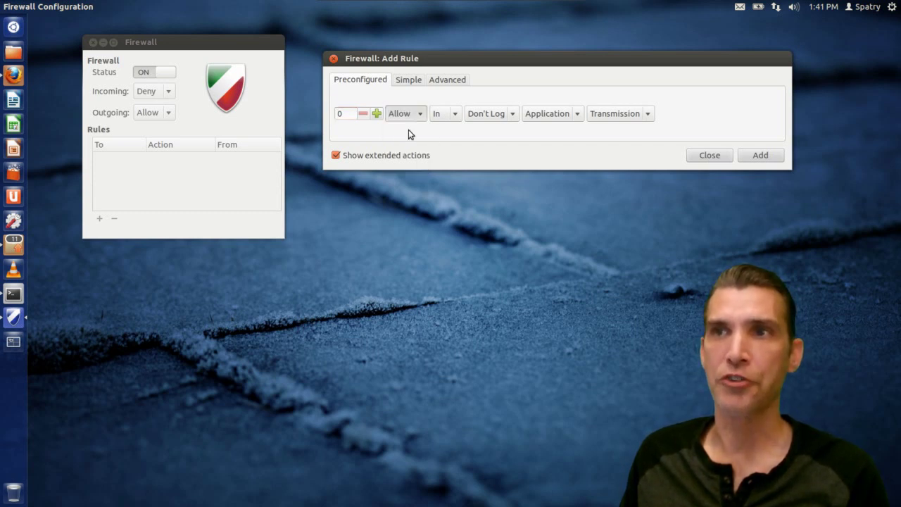
pyautogui.click(539, 116)
pyautogui.click(539, 133)
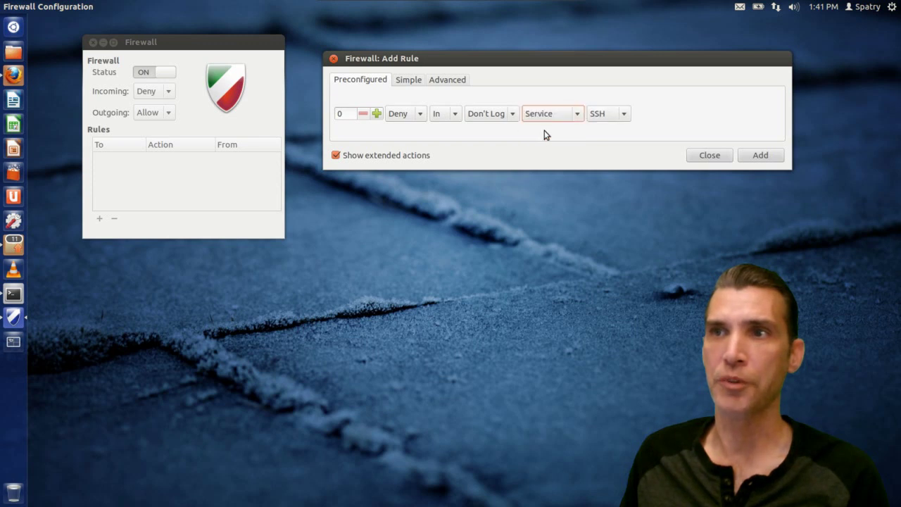
pyautogui.scroll(2, 605, 118)
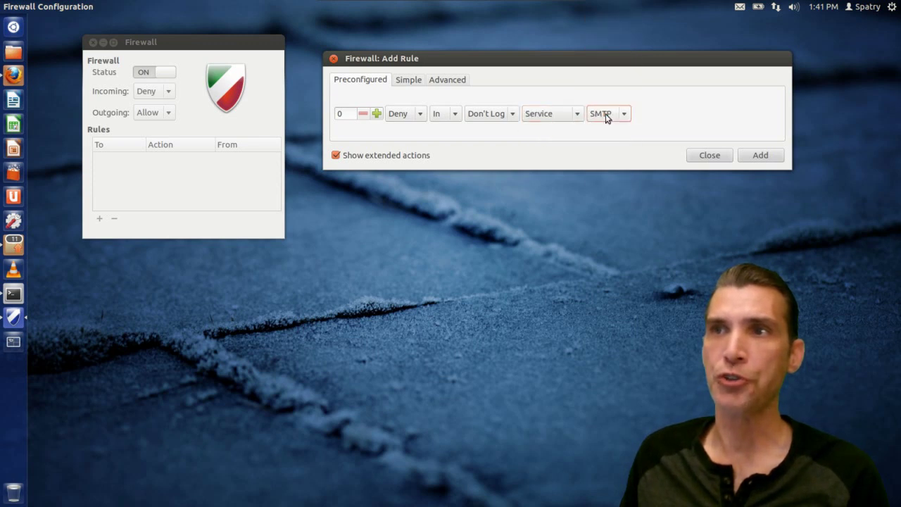
pyautogui.click(605, 115)
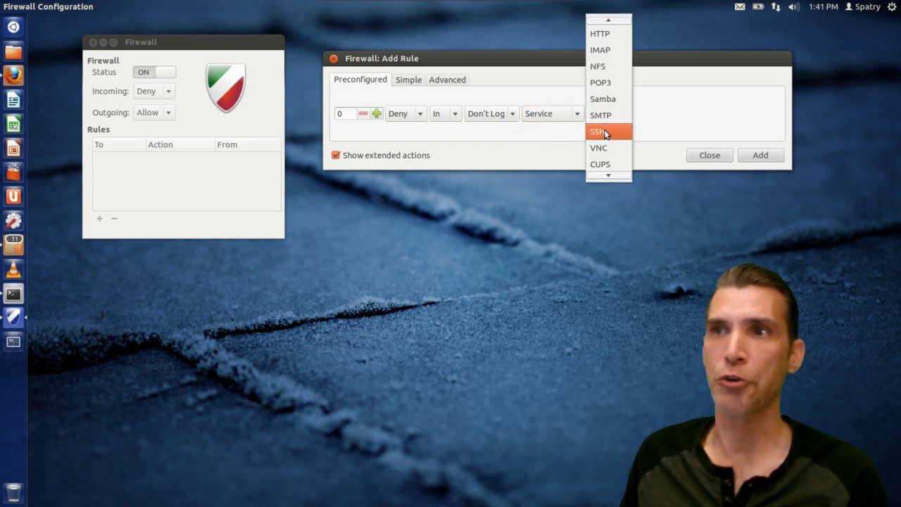
pyautogui.click(605, 132)
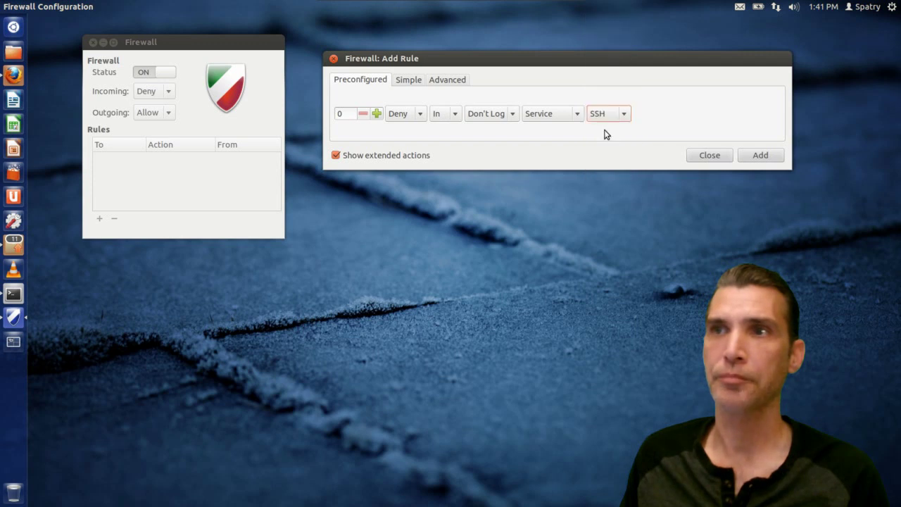
pyautogui.click(761, 155)
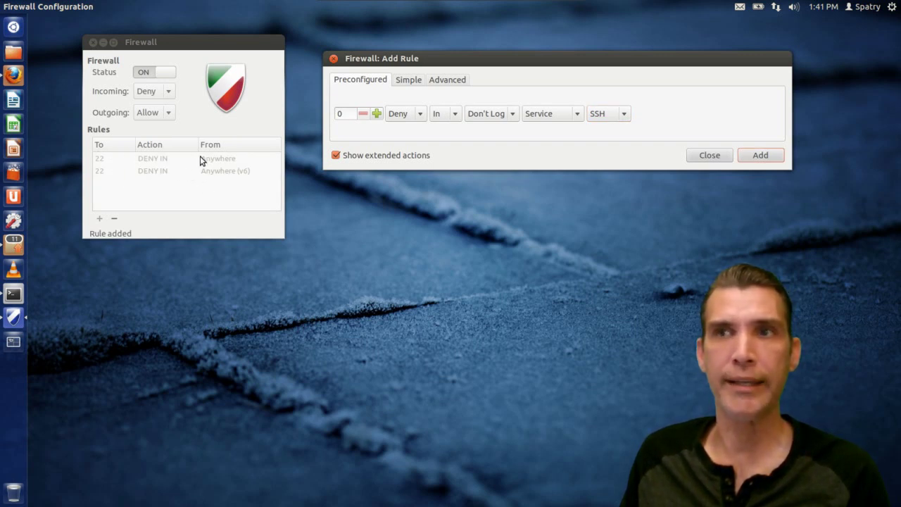
pyautogui.click(418, 118)
# Add a preconfigured Allow rule for the Transmission application (port 51413 tcp and udp).
pyautogui.click(412, 104)
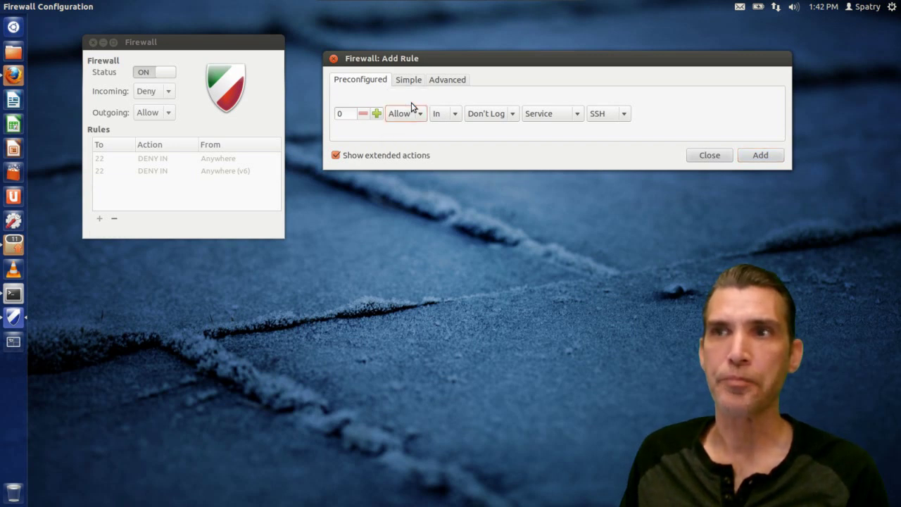
pyautogui.click(567, 121)
pyautogui.click(550, 98)
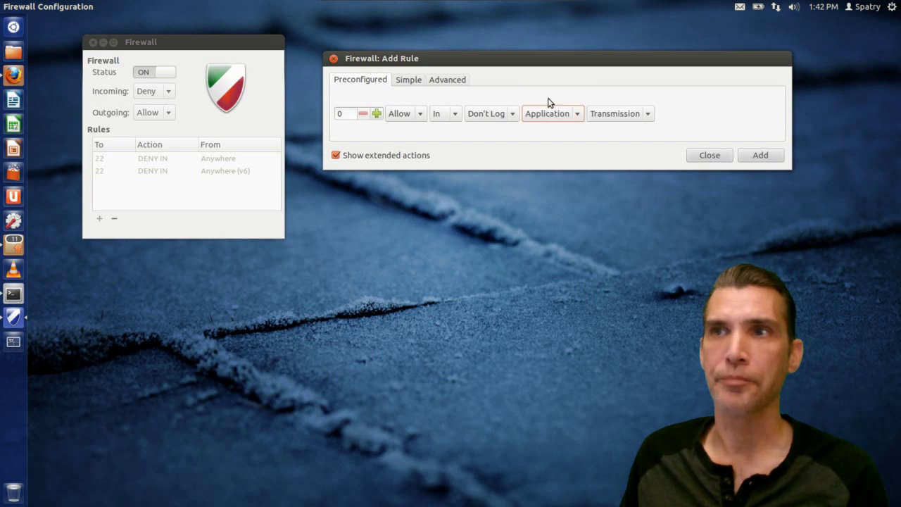
pyautogui.click(627, 118)
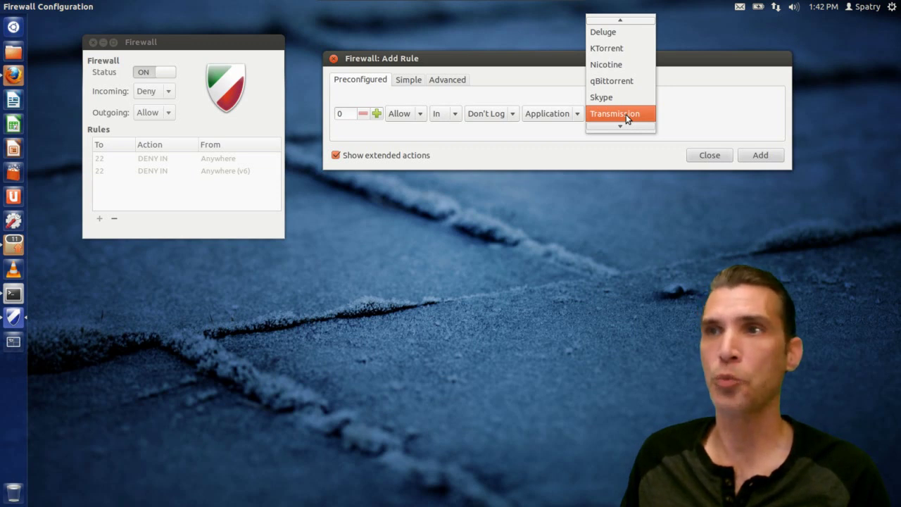
pyautogui.click(625, 114)
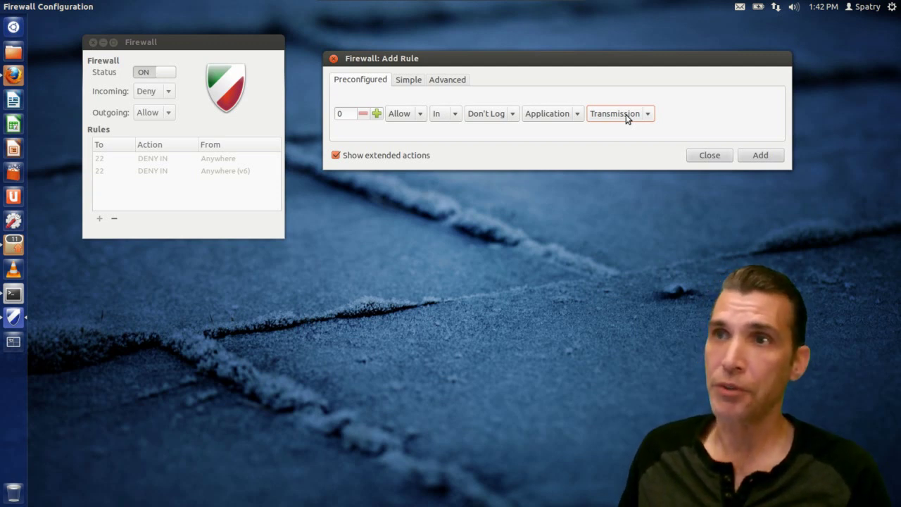
pyautogui.click(761, 155)
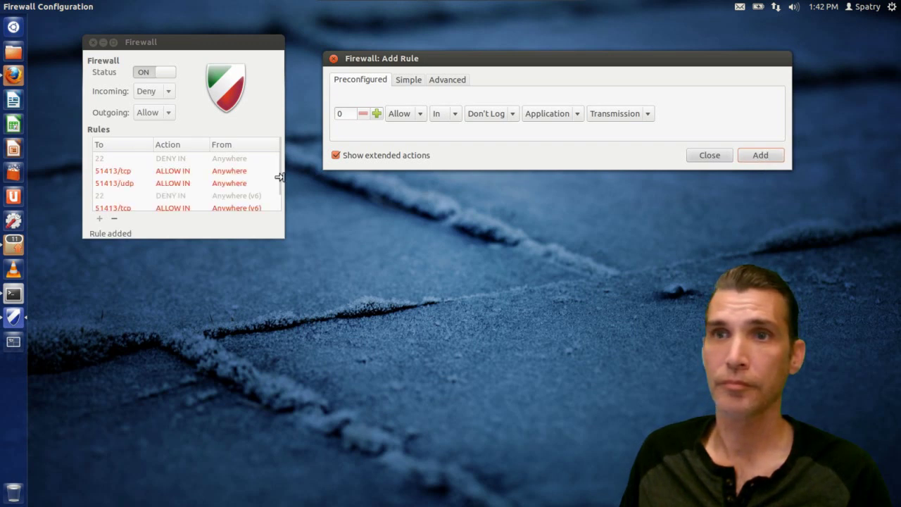
# Adjust the Gufw window and bring up the Simple port-based rule options.
pyautogui.moveTo(281, 176)
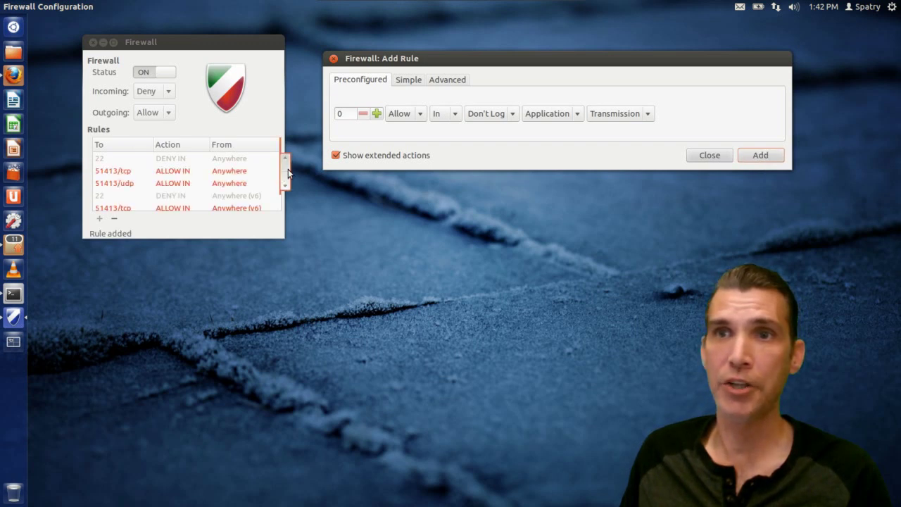
pyautogui.moveTo(285, 176)
pyautogui.mouseDown()
pyautogui.moveTo(288, 211)
pyautogui.moveTo(291, 162)
pyautogui.mouseUp()
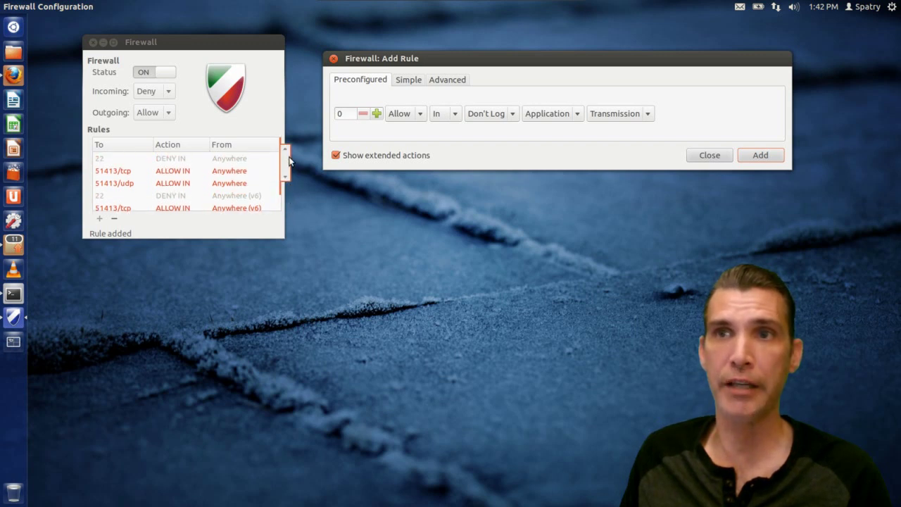
pyautogui.click(407, 80)
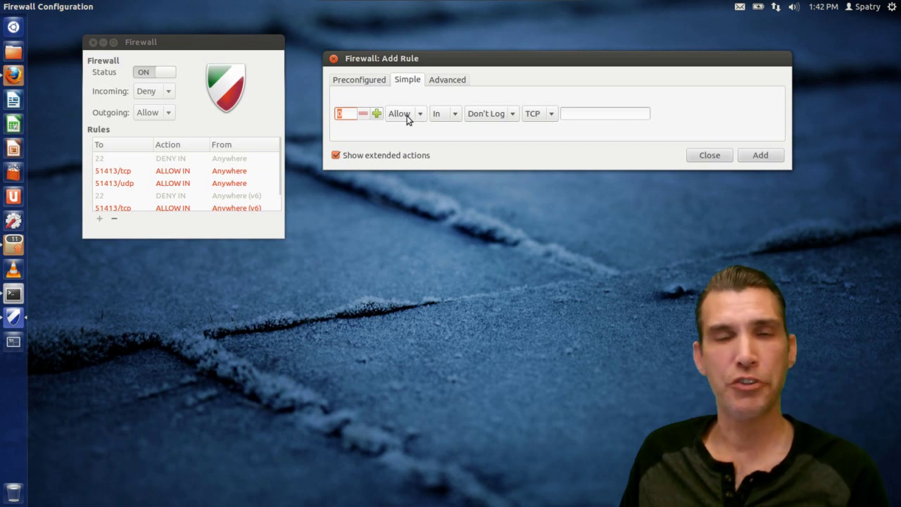
# Inspect the Simple port field, then show the Advanced rule options with From and To fields.
pyautogui.click(571, 116)
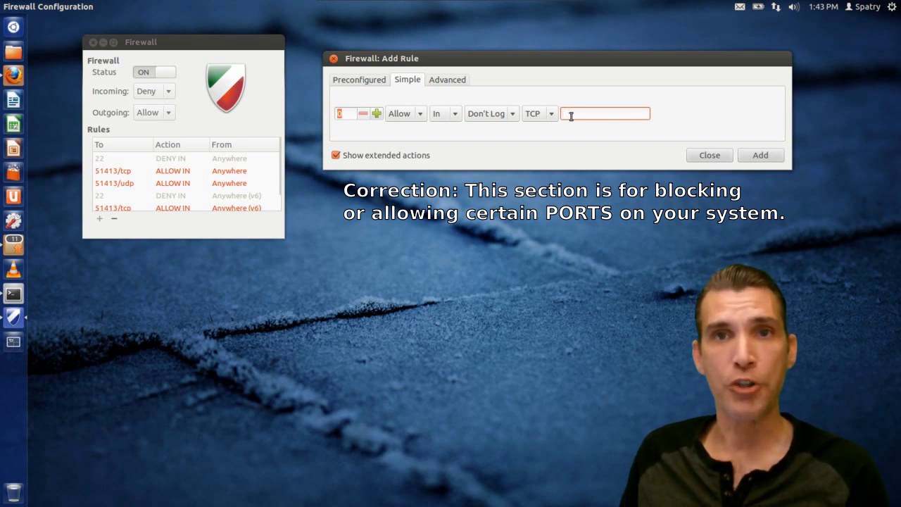
pyautogui.click(446, 81)
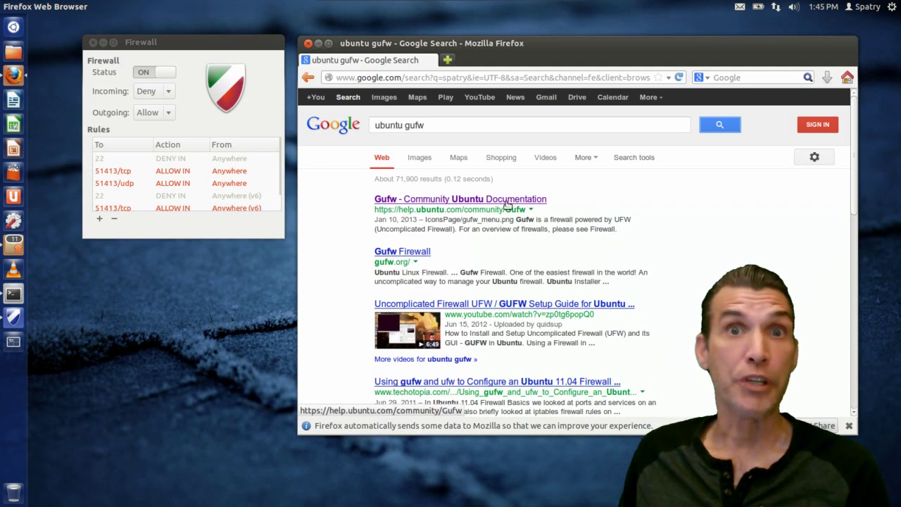
pyautogui.click(448, 199)
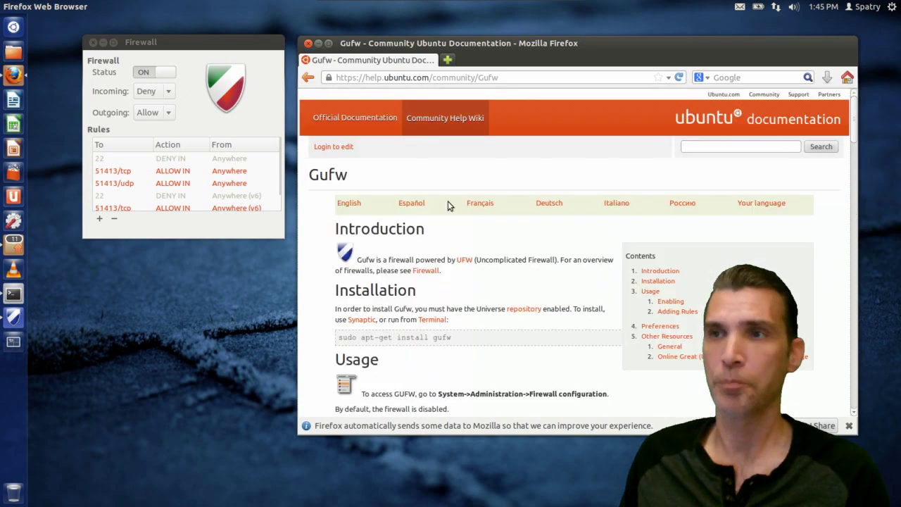
# Scroll the Gufw Community Ubuntu Documentation page down through Enabling and Adding Rules to Preferences.
pyautogui.scroll(-3, 538, 309)
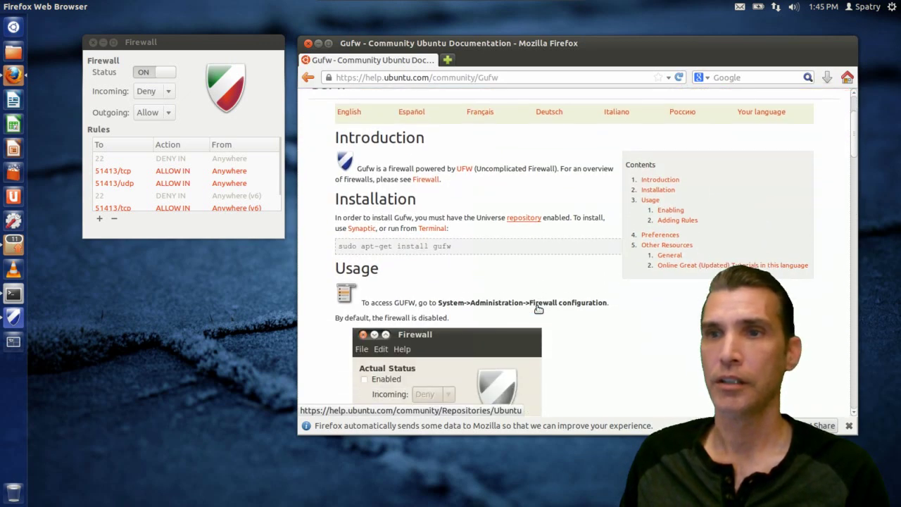
pyautogui.scroll(-2, 538, 308)
pyautogui.scroll(-1, 537, 308)
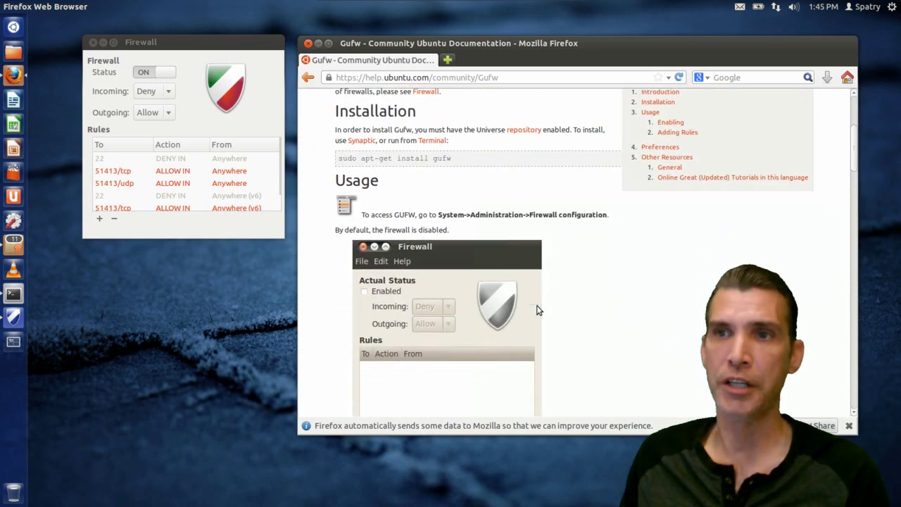
pyautogui.scroll(-5, 537, 310)
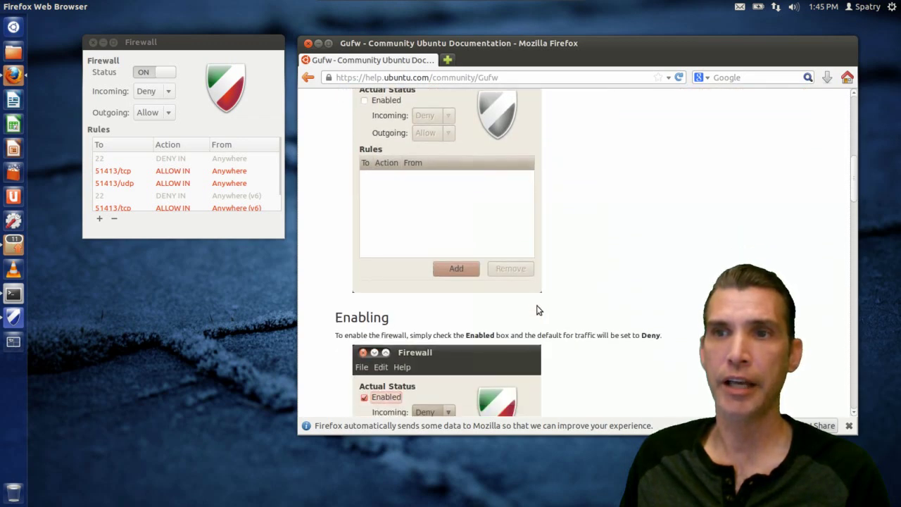
pyautogui.scroll(-8, 537, 310)
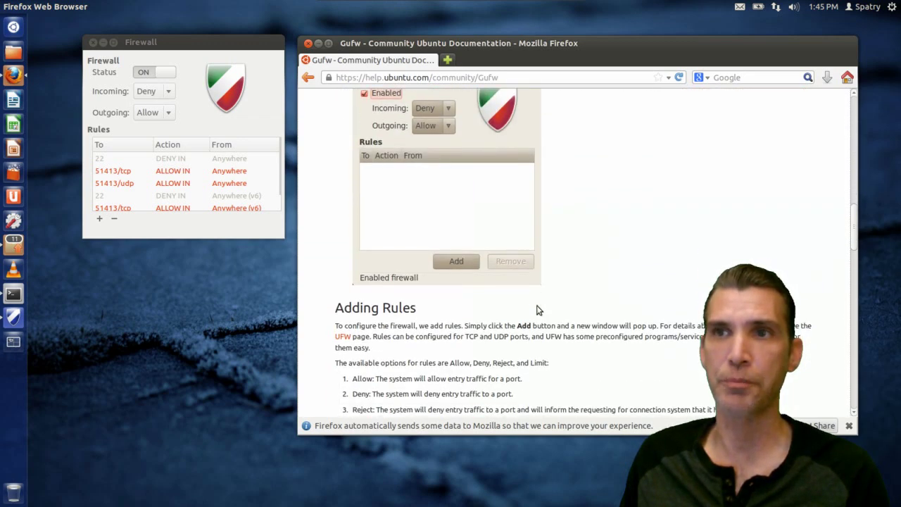
pyautogui.scroll(-8, 537, 310)
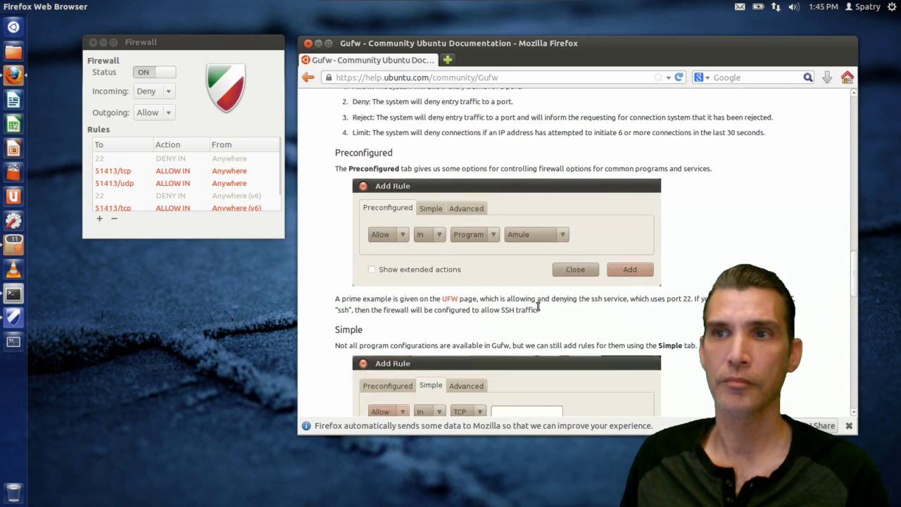
pyautogui.scroll(-7, 539, 307)
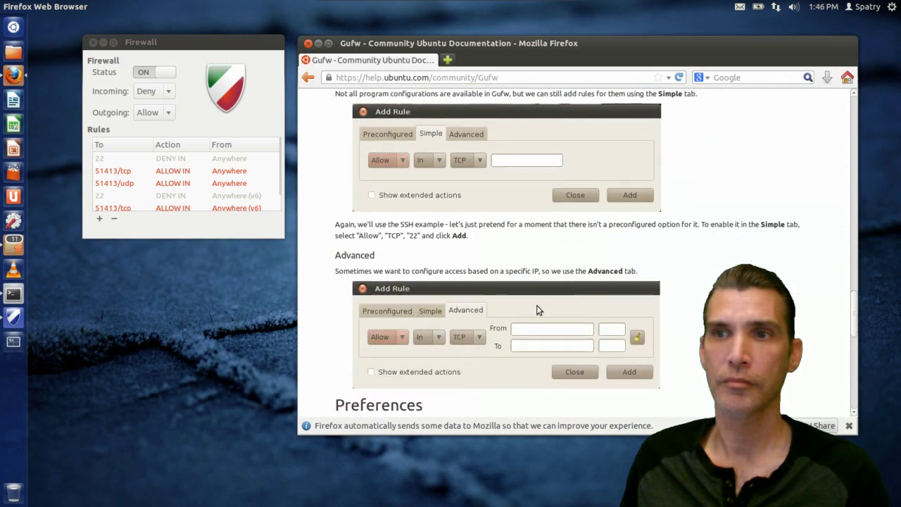
pyautogui.scroll(-4, 536, 310)
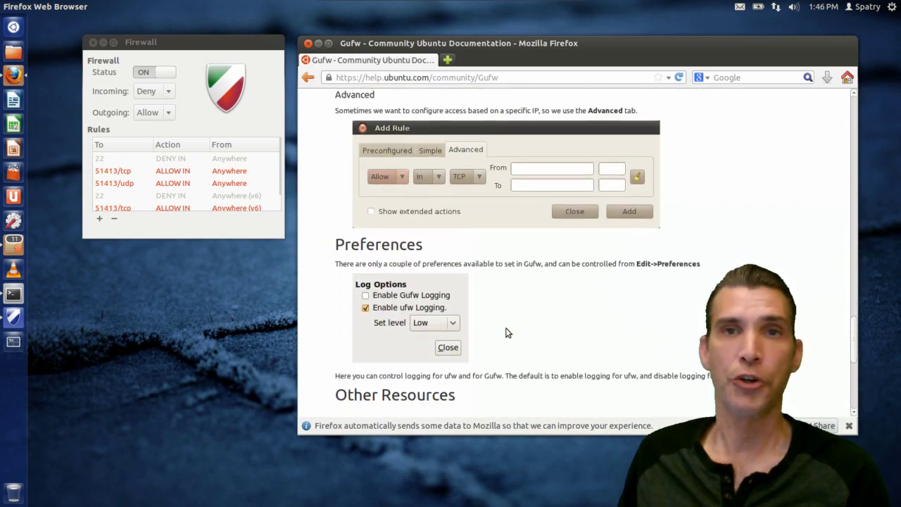